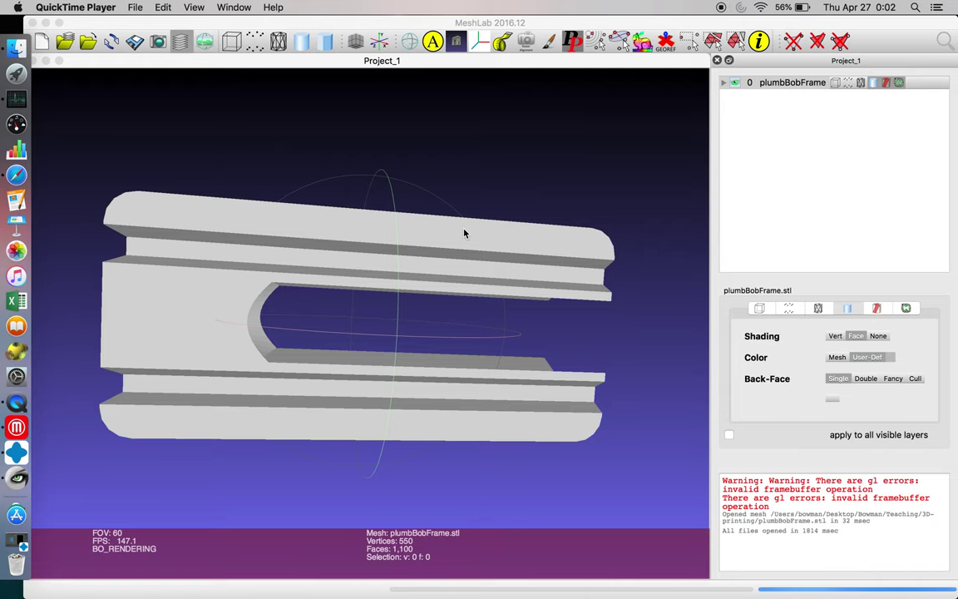
- Orbit the plumbBobFrame mesh to see its hexagonal end and slotted side, then stand it upright
drag(490, 233, 248, 316)
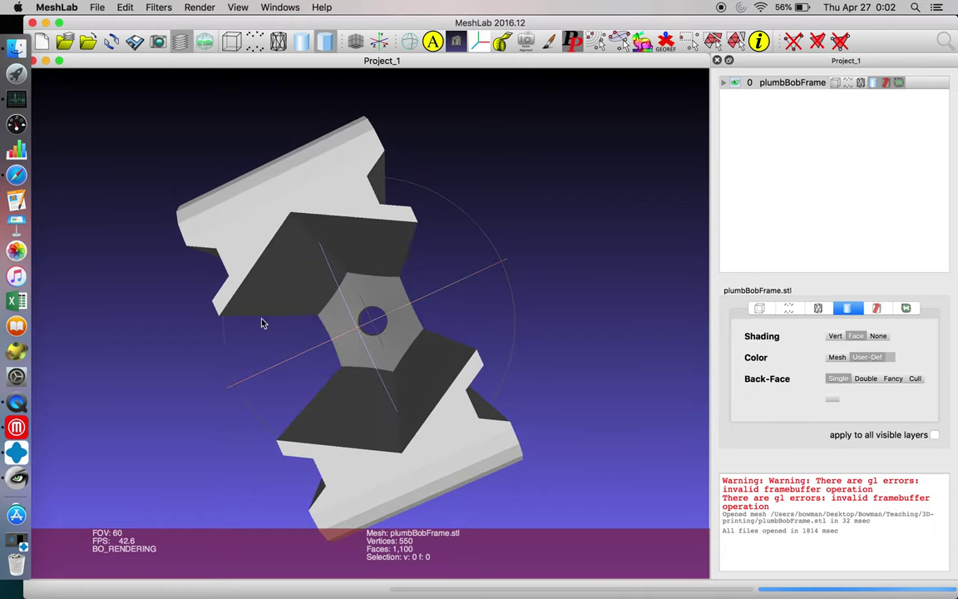
drag(314, 391, 526, 212)
drag(596, 221, 519, 135)
drag(530, 265, 361, 339)
drag(216, 368, 229, 385)
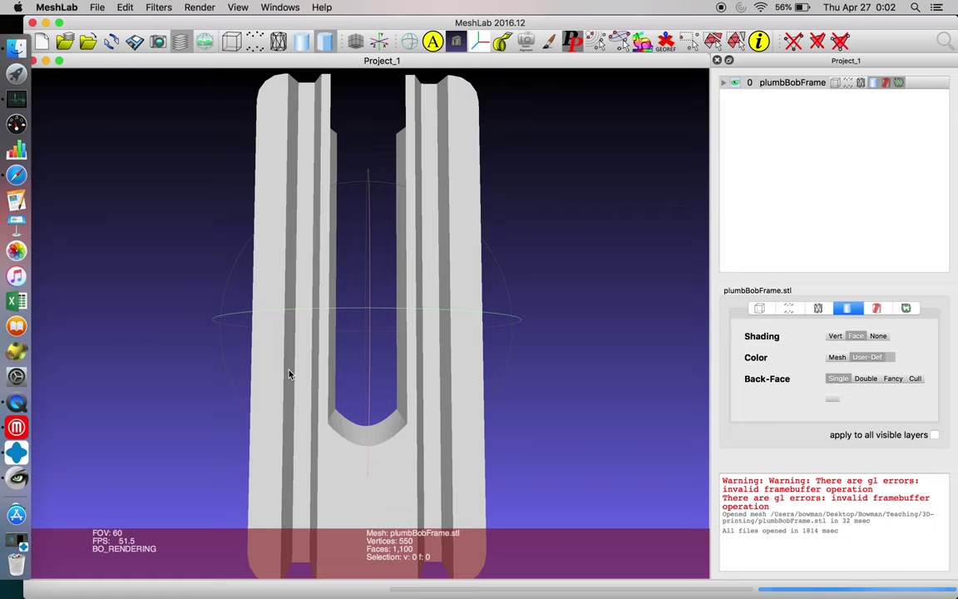
scroll(389, 410, up, 2)
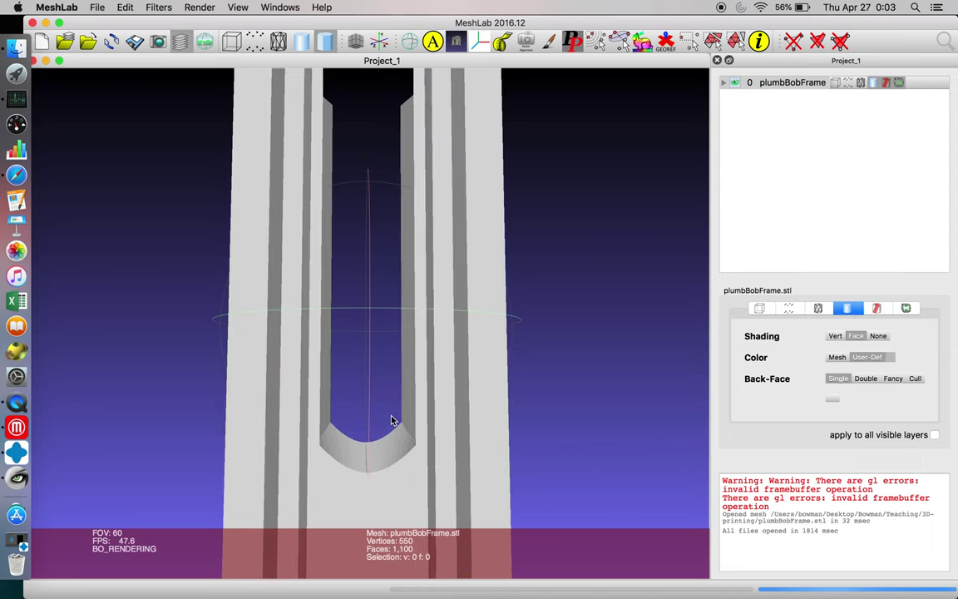
scroll(390, 419, down, 4)
- Orbit the mesh to view it from above, inside the cutout and base hole, and the hex-hole end
drag(393, 441, 440, 500)
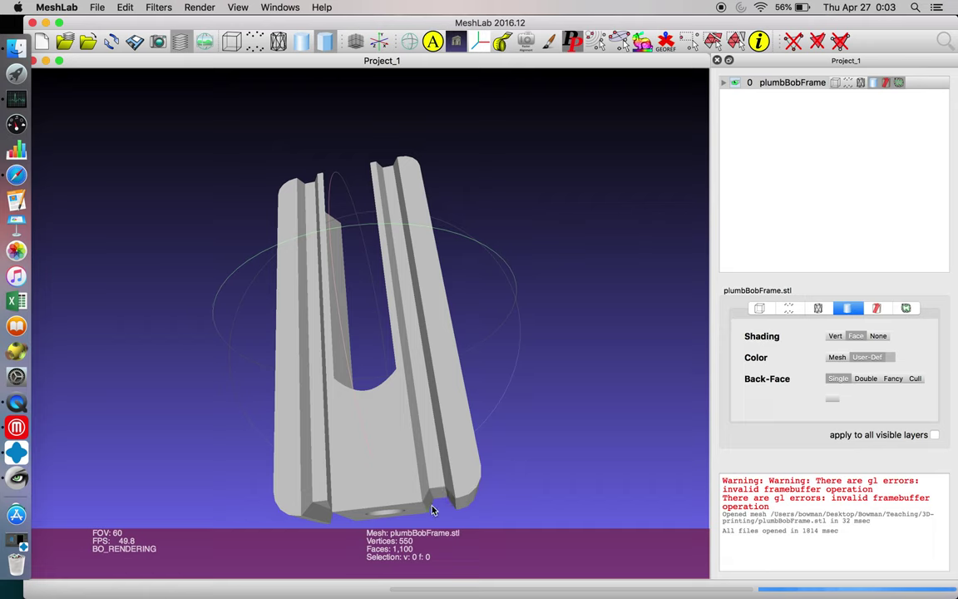
drag(440, 478, 431, 407)
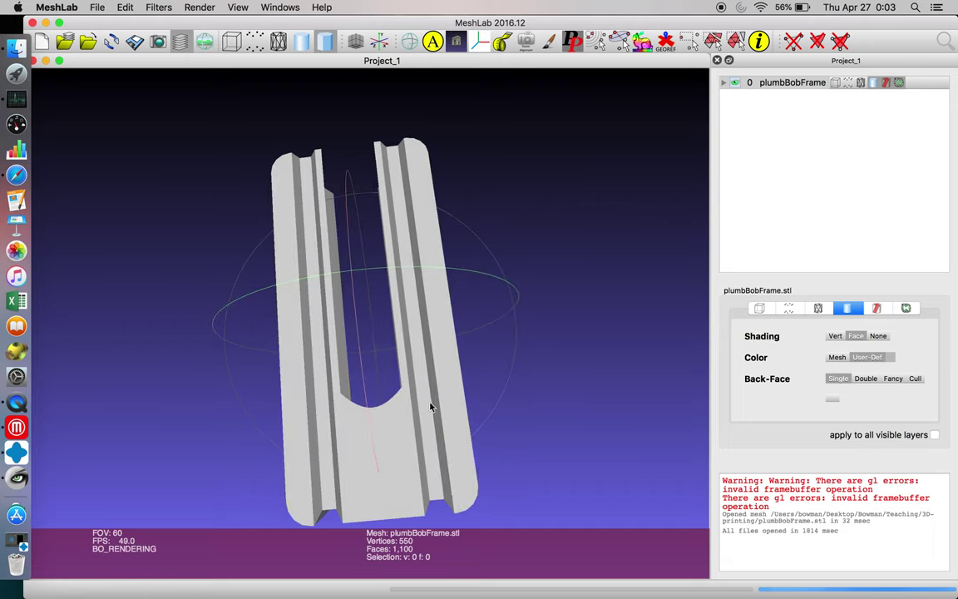
drag(408, 239, 344, 461)
drag(275, 296, 315, 331)
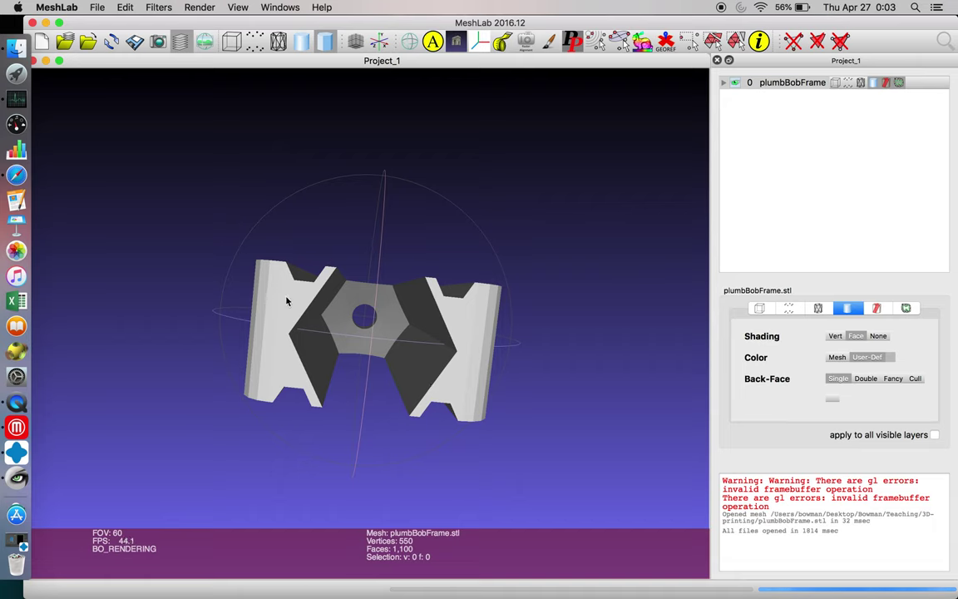
drag(319, 408, 359, 391)
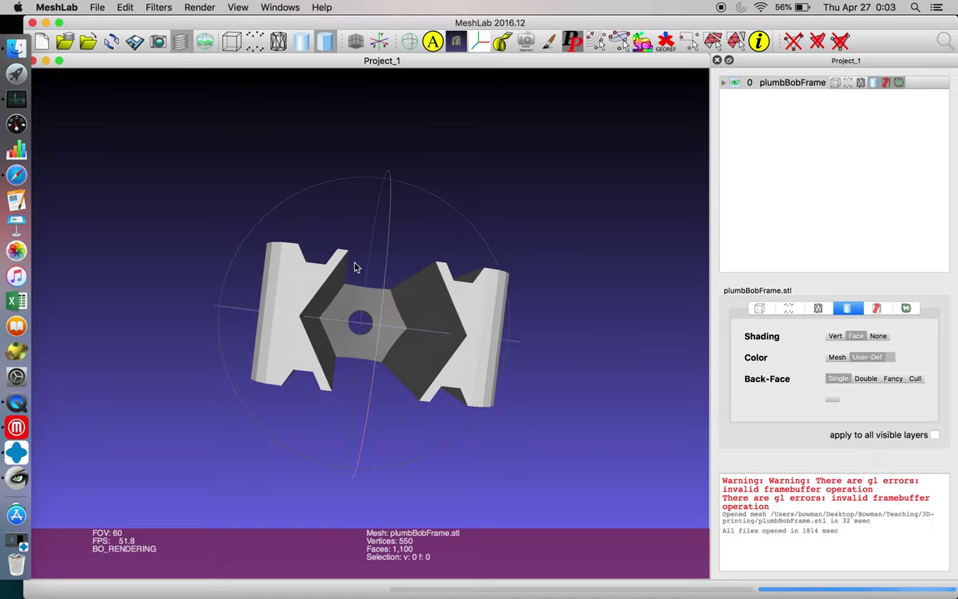
- Orbit the mesh through front-facing and tilted views to show its long slotted side at an angle
drag(431, 387, 364, 130)
drag(348, 389, 327, 475)
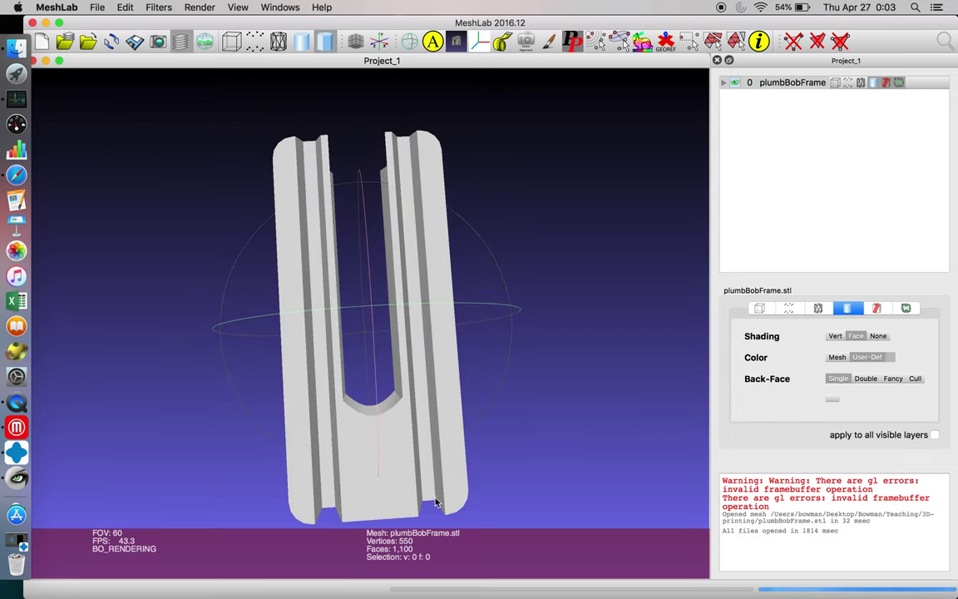
drag(406, 306, 601, 440)
drag(318, 398, 275, 356)
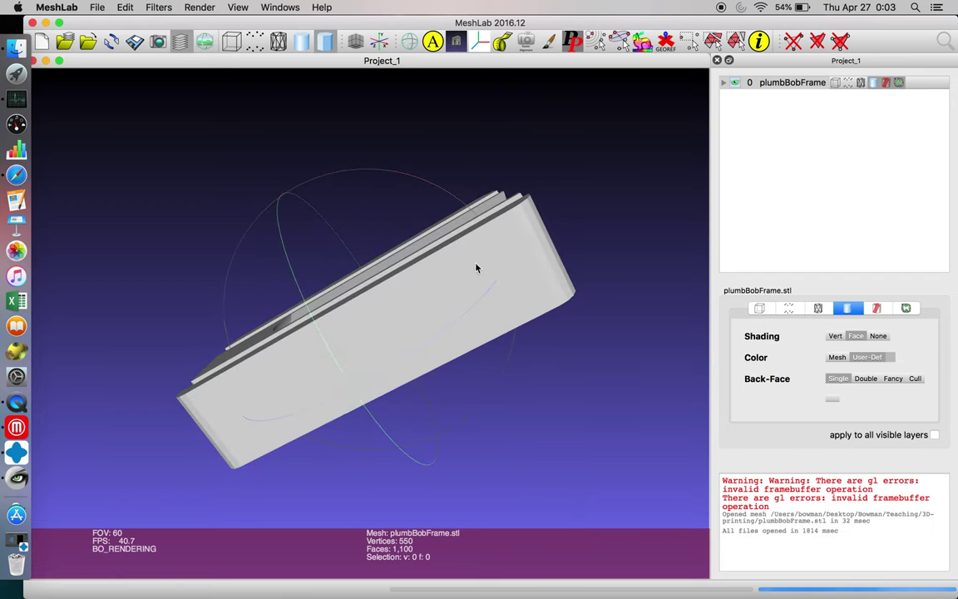
drag(477, 267, 562, 306)
drag(306, 363, 418, 284)
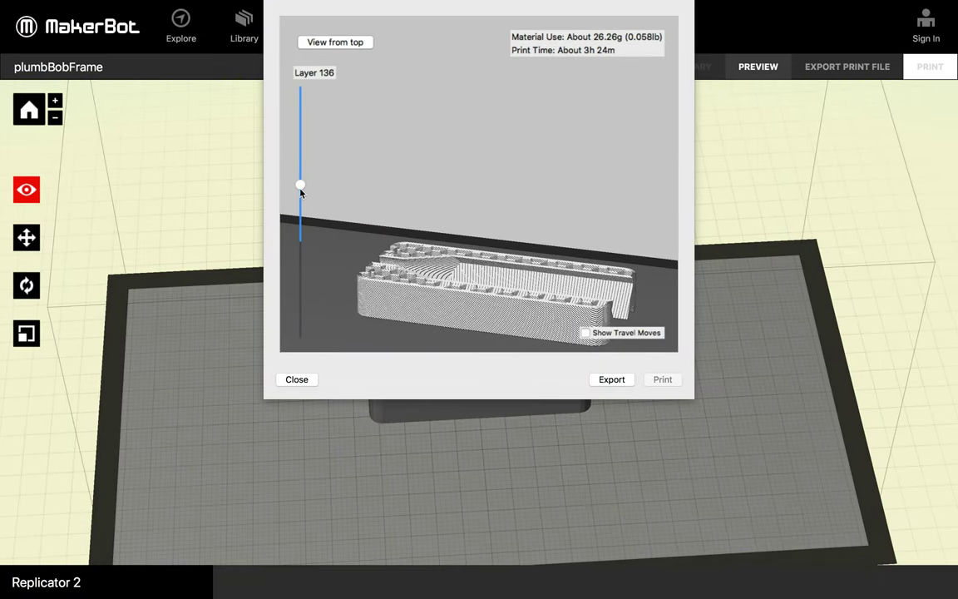
- Drag the layer slider to compare the flat frame's preview at Layers 43, 45 and 70
drag(300, 188, 314, 306)
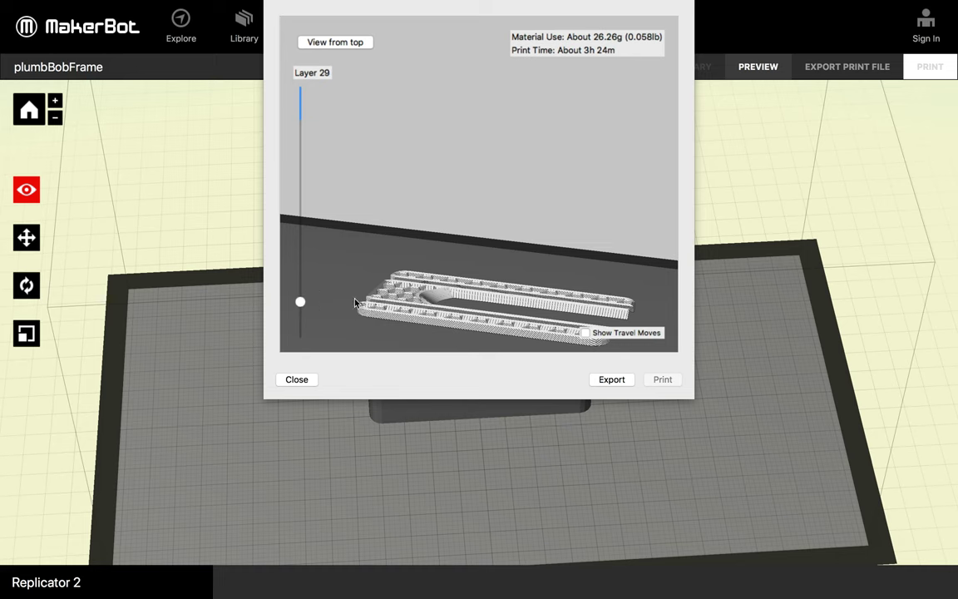
drag(303, 306, 300, 190)
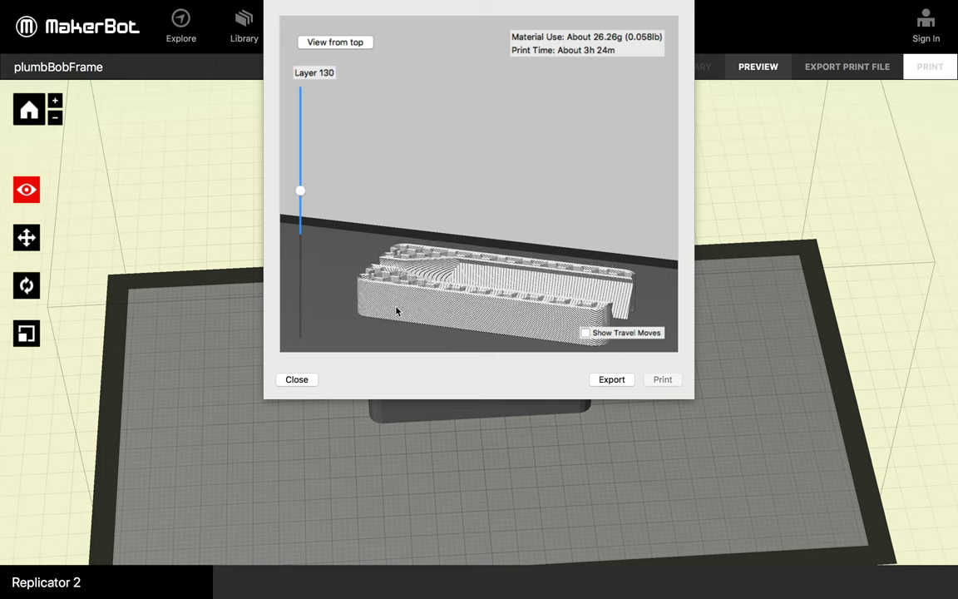
drag(304, 196, 336, 244)
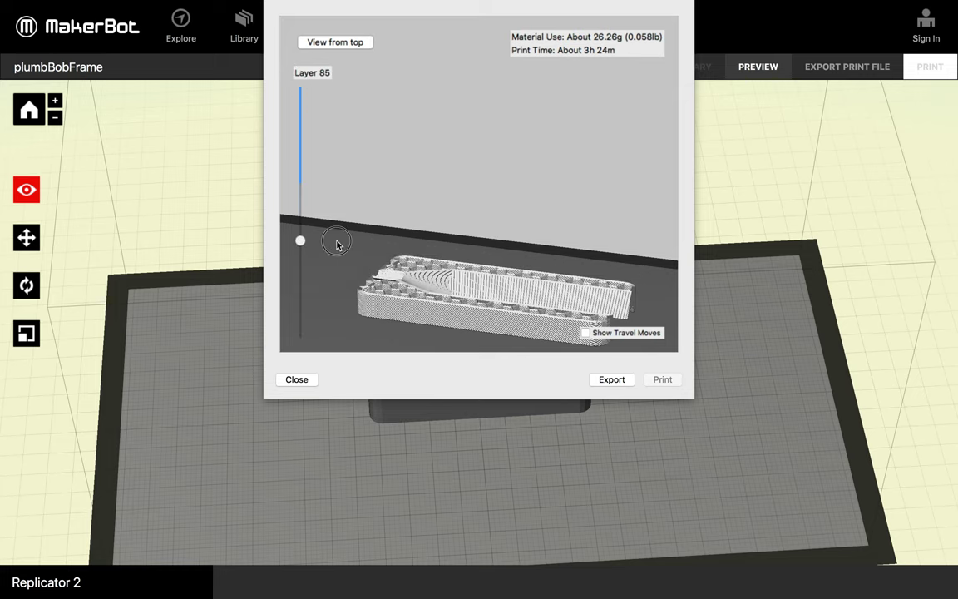
- Close the sliced preview without saving and select the frame model
click(611, 379)
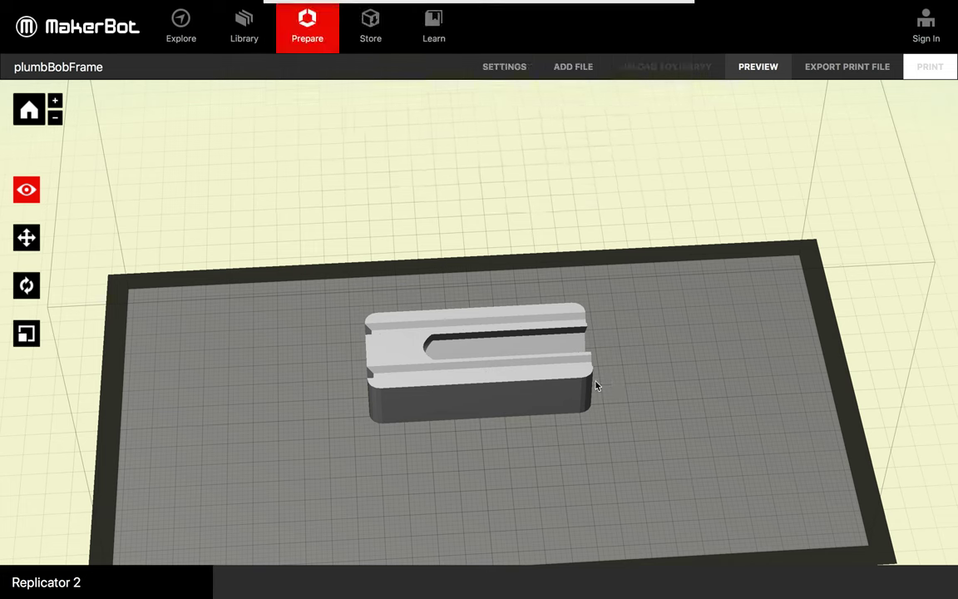
click(541, 238)
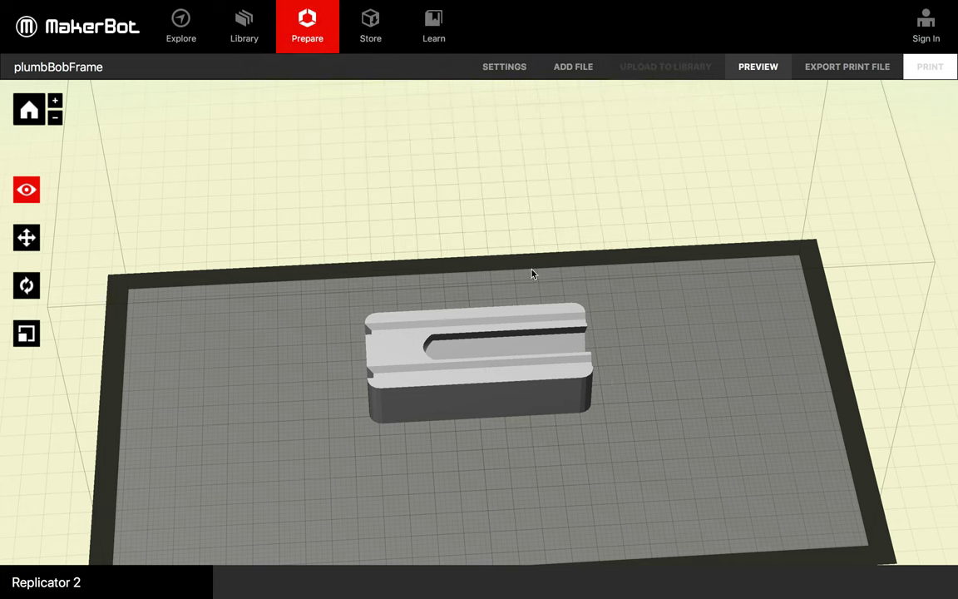
click(453, 389)
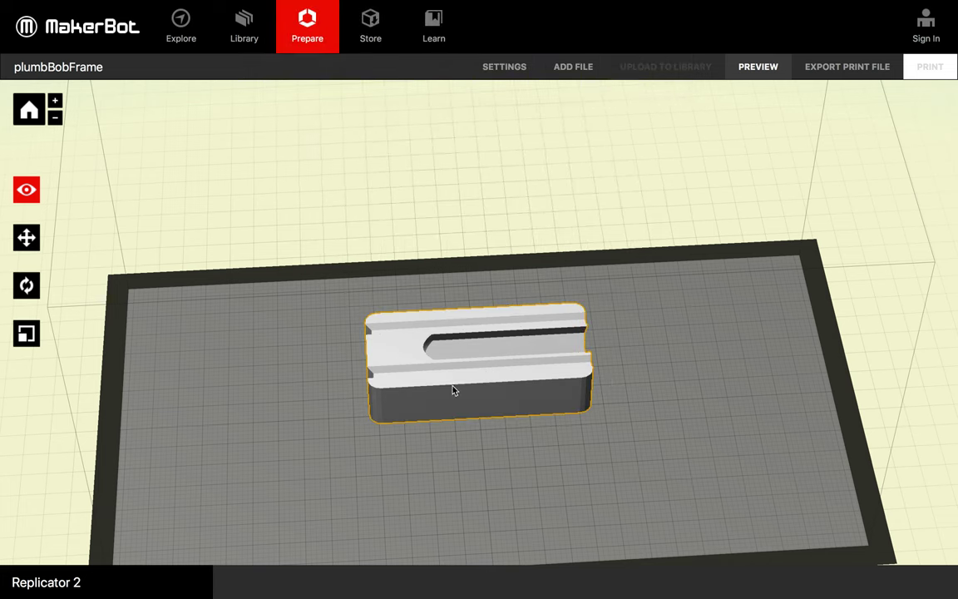
- Rotate the frame 180° about Y and 90° about Z so it stands upright showing the U shape
click(26, 237)
click(26, 285)
click(36, 285)
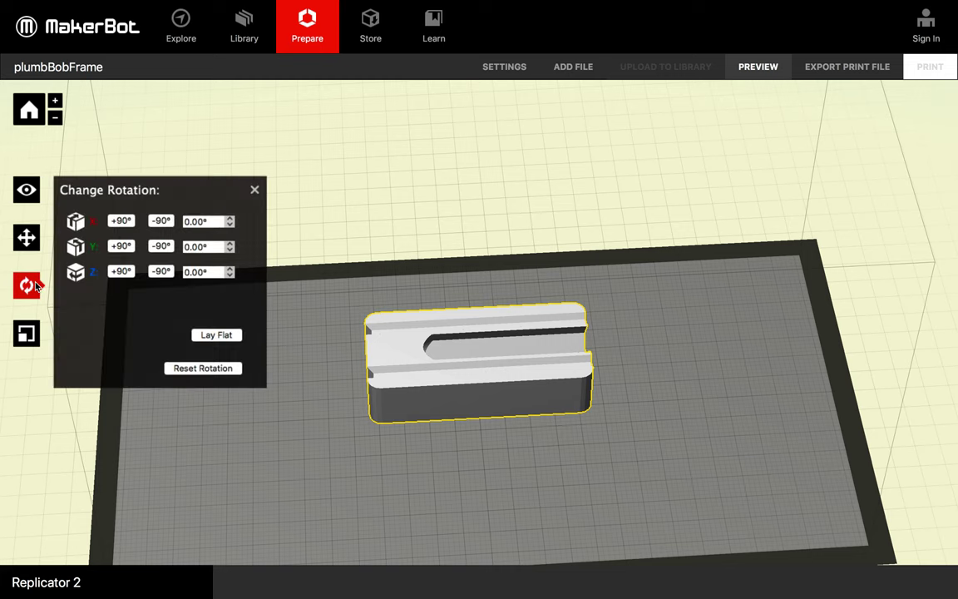
click(121, 246)
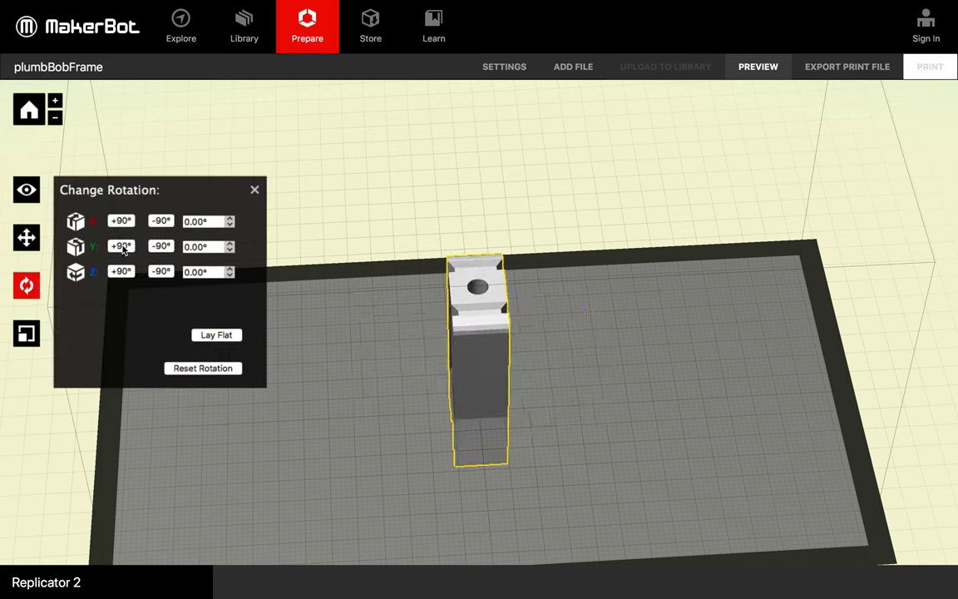
click(121, 246)
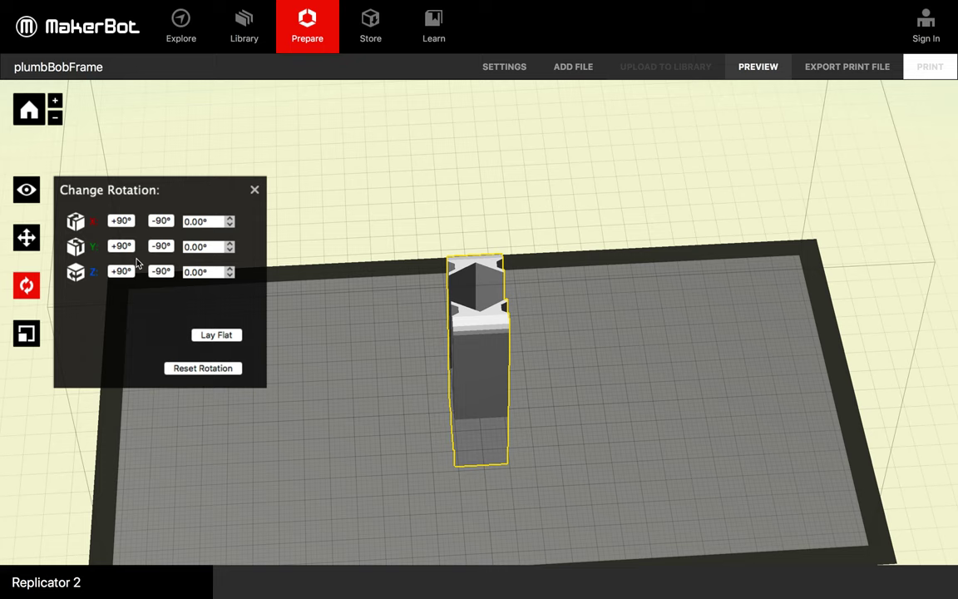
click(121, 273)
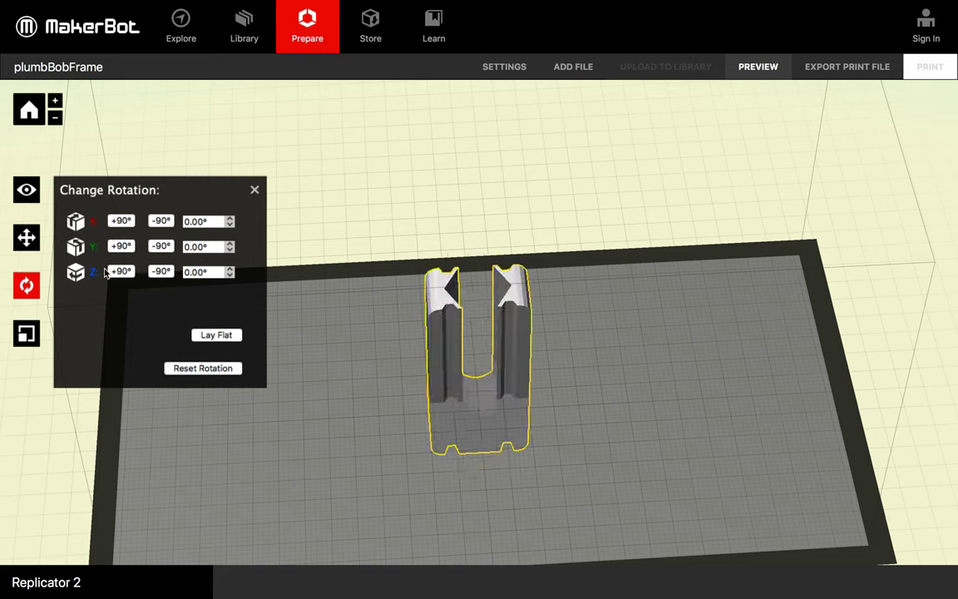
- Drop the upright frame onto the build platform and generate its sliced preview
click(25, 237)
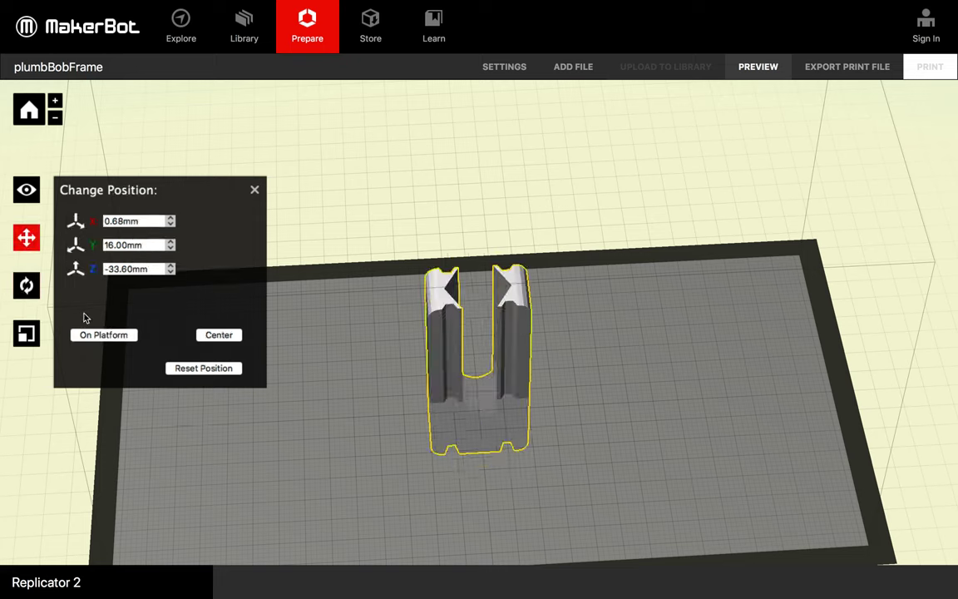
click(108, 335)
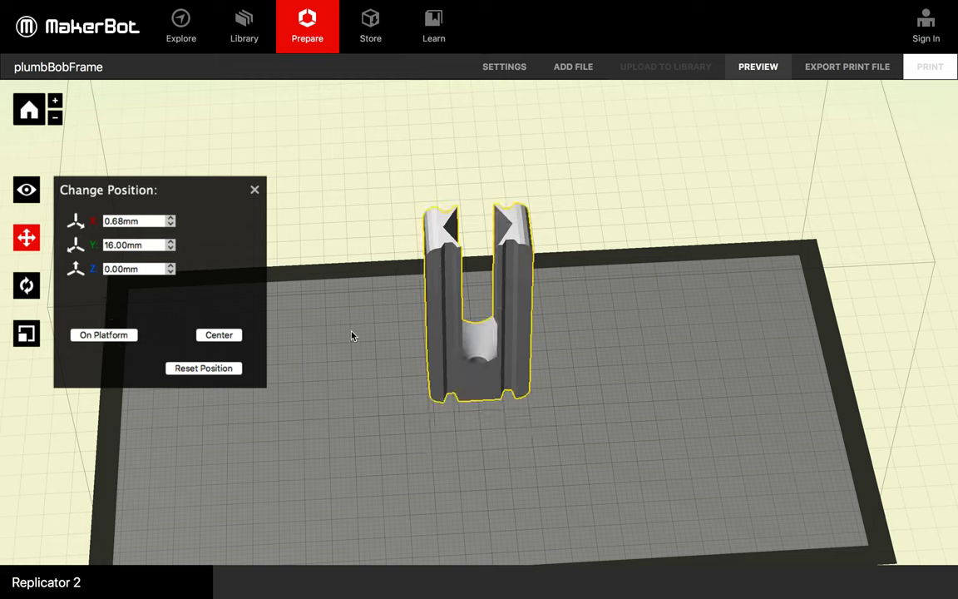
click(254, 192)
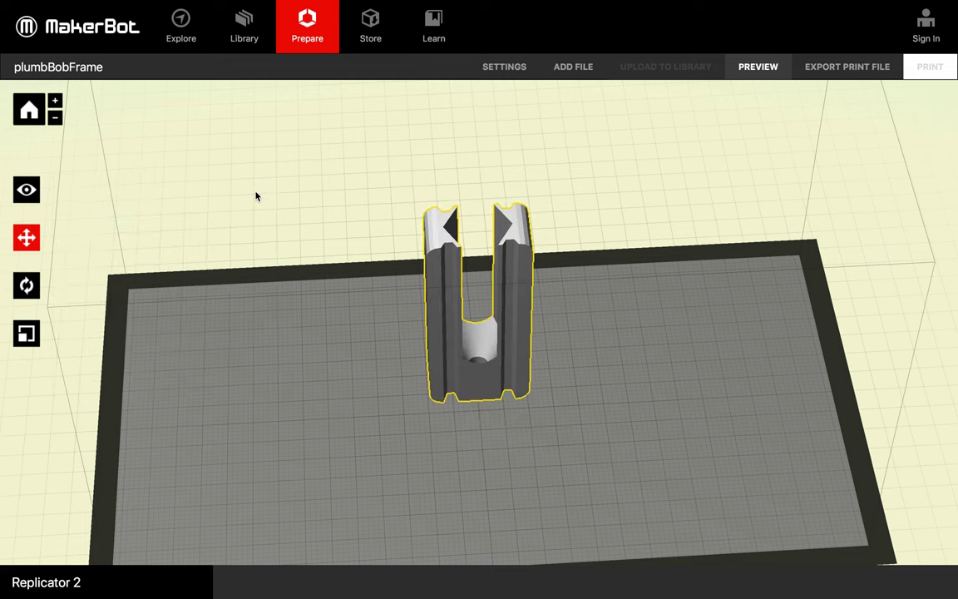
click(759, 75)
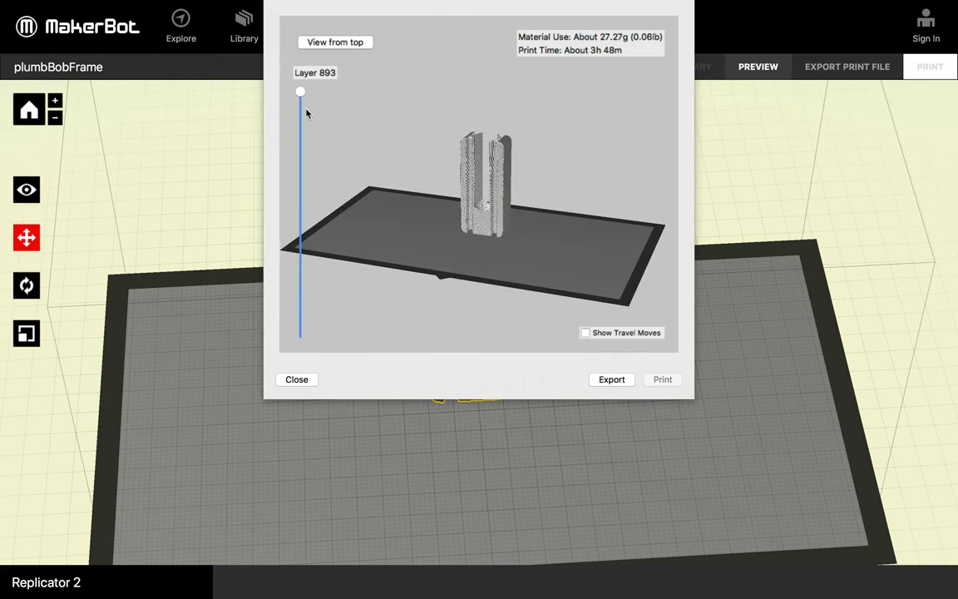
- Zoom into the upright frame's preview, step down to the lowest layers, then back up to Layer 610
scroll(475, 211, up, 5)
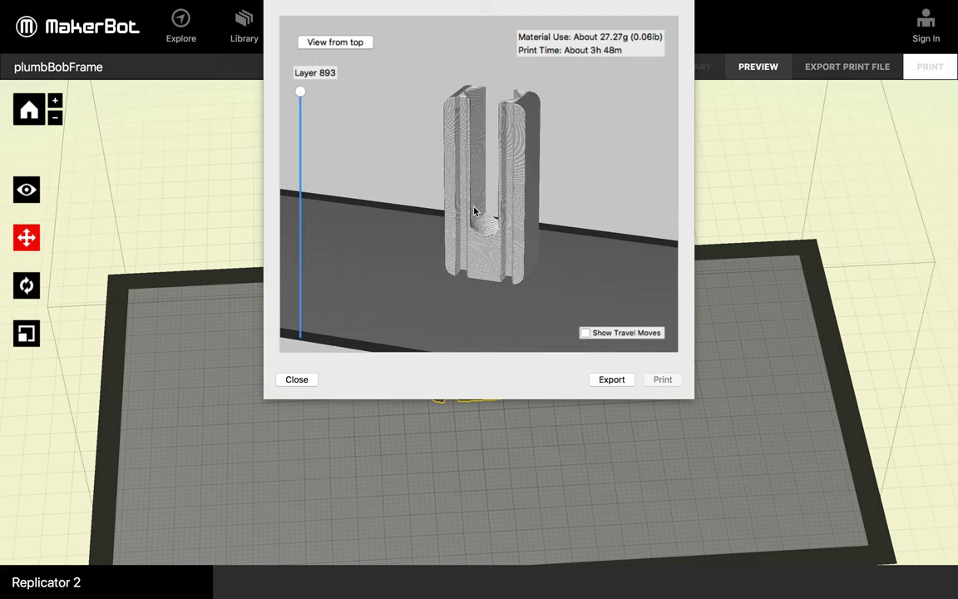
scroll(474, 212, up, 5)
scroll(475, 211, down, 4)
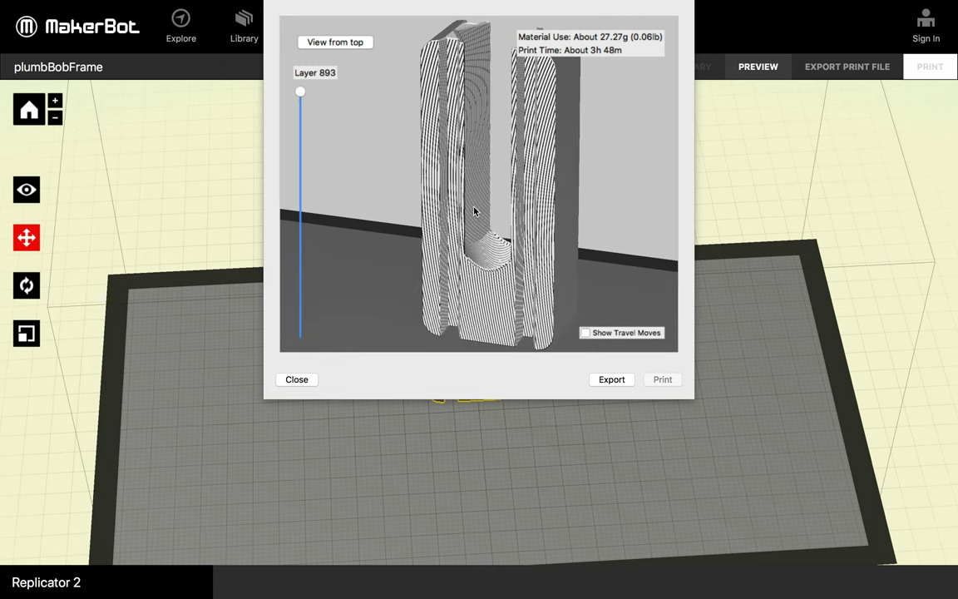
drag(298, 92, 292, 328)
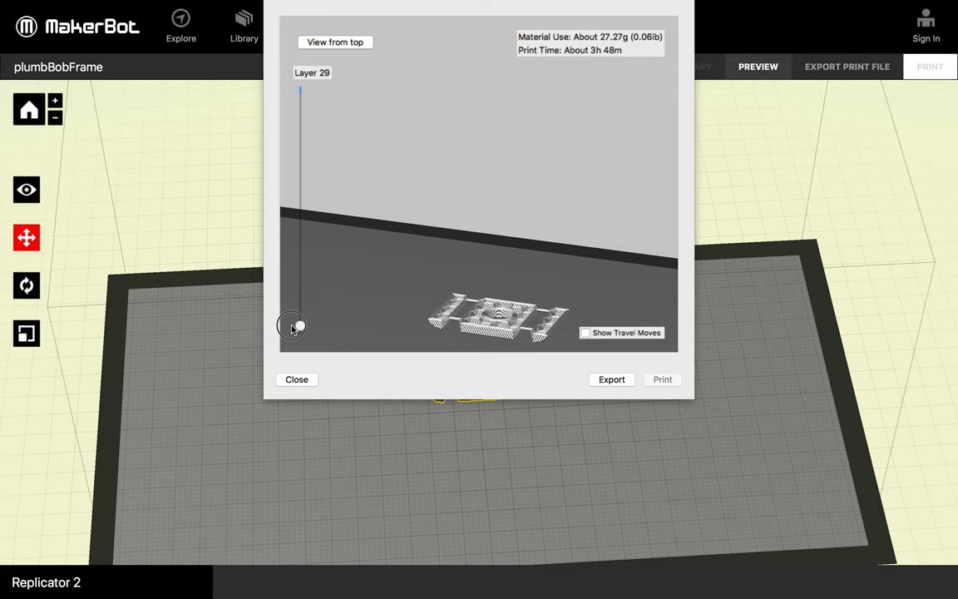
drag(292, 329, 288, 142)
- Cancel the save prompt and tilt the frame to 45° around the Y axis
click(612, 381)
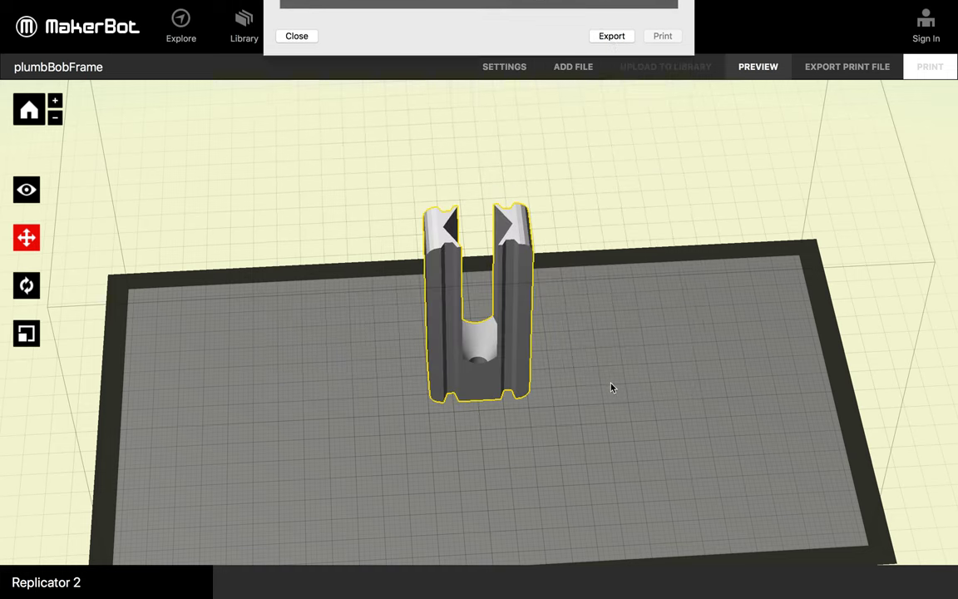
click(545, 239)
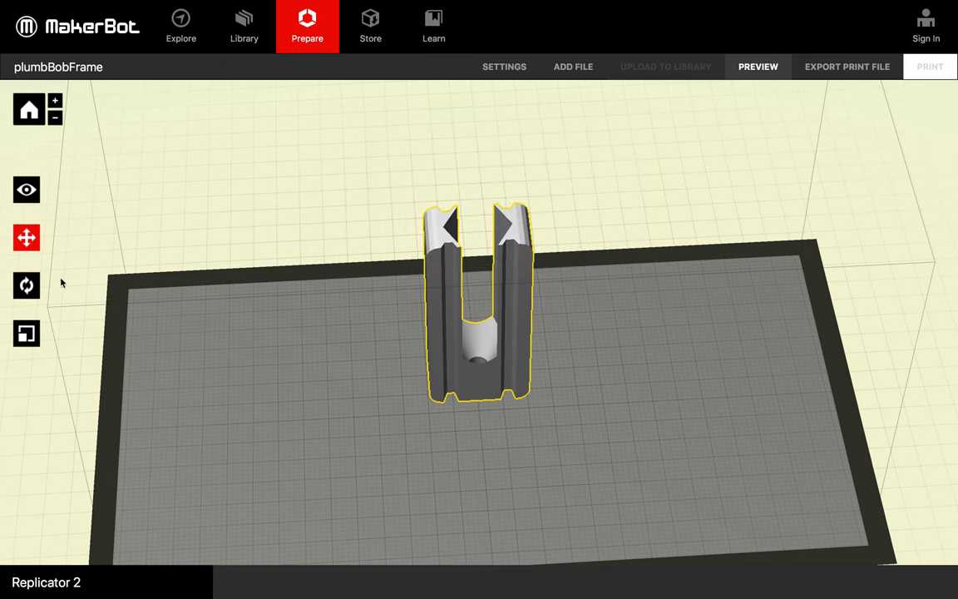
click(26, 286)
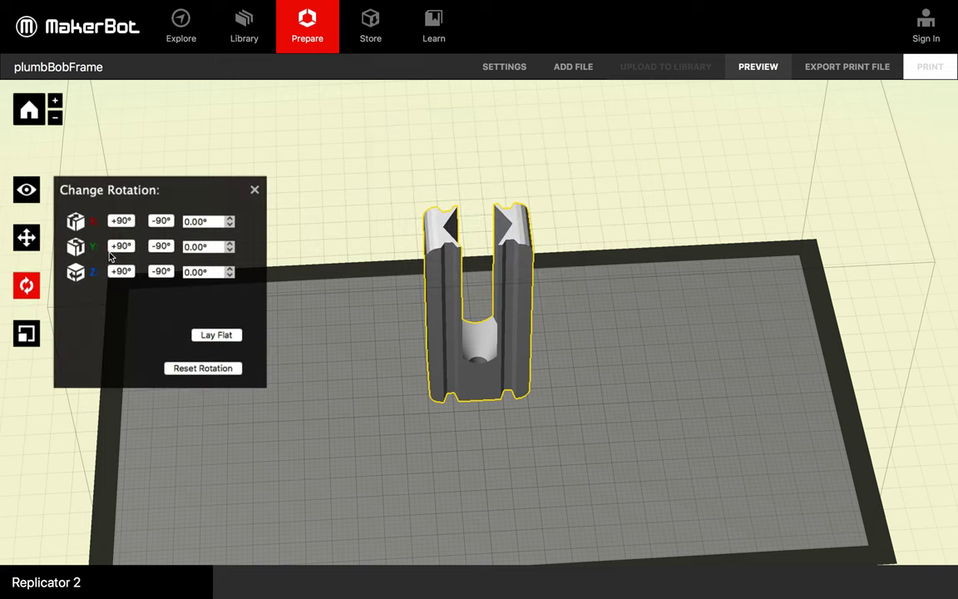
click(121, 246)
click(159, 247)
drag(229, 248, 232, 247)
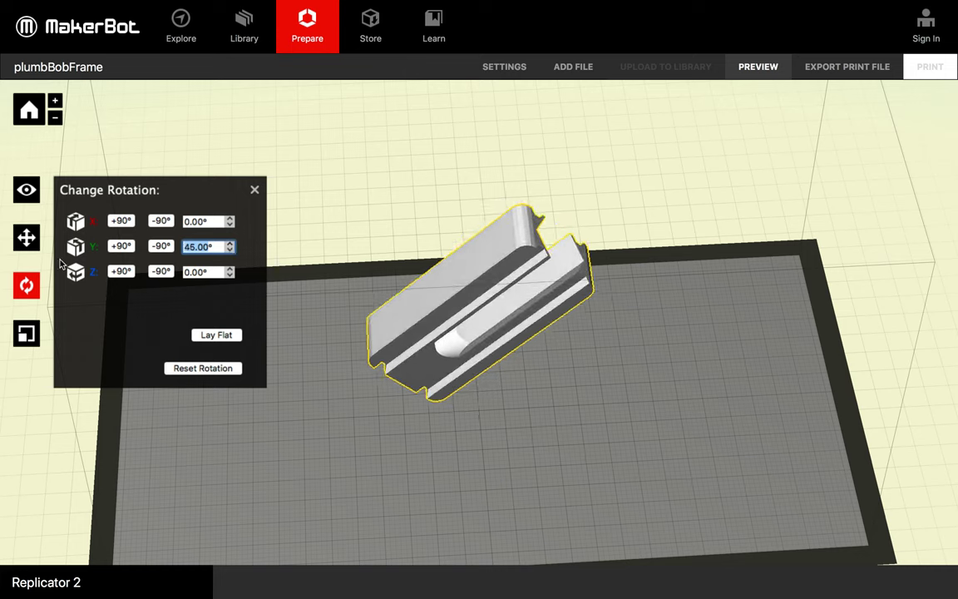
- Drop the tilted frame onto the build platform and orbit to a low side view
click(27, 231)
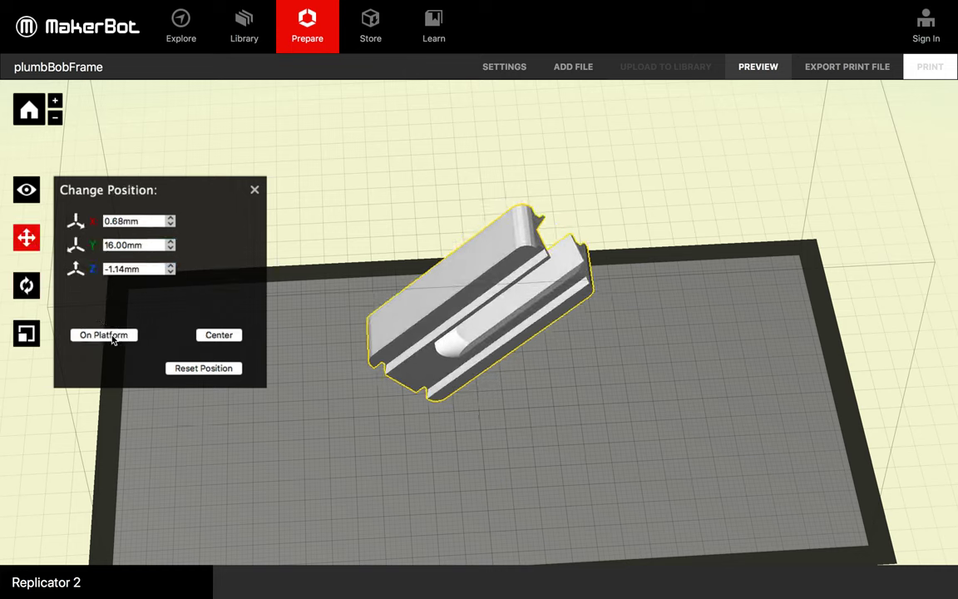
click(103, 335)
click(26, 190)
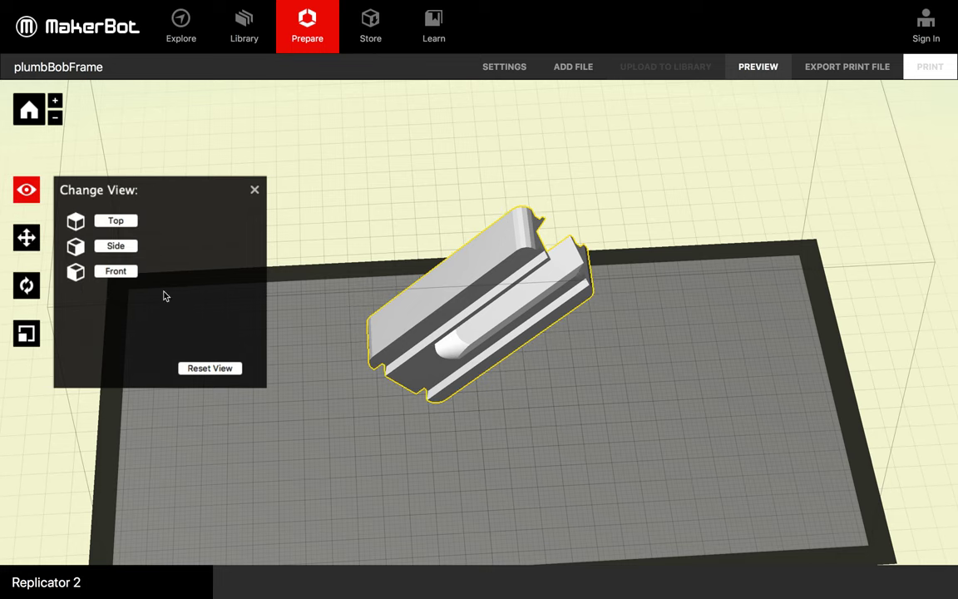
drag(372, 474, 397, 431)
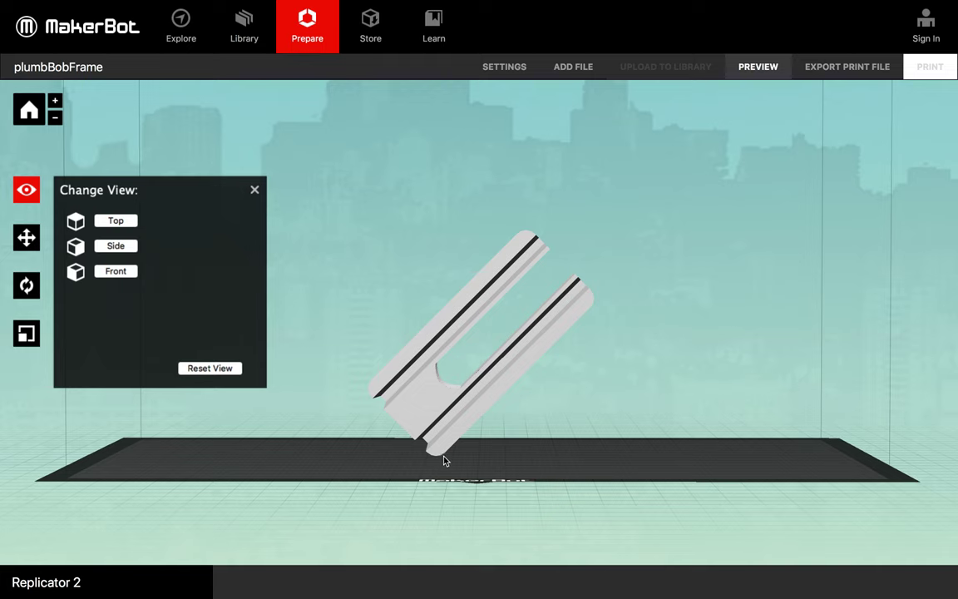
- Select the 45° frame, zoom in, and step its preview through Layers 778, 585 and 263
click(407, 402)
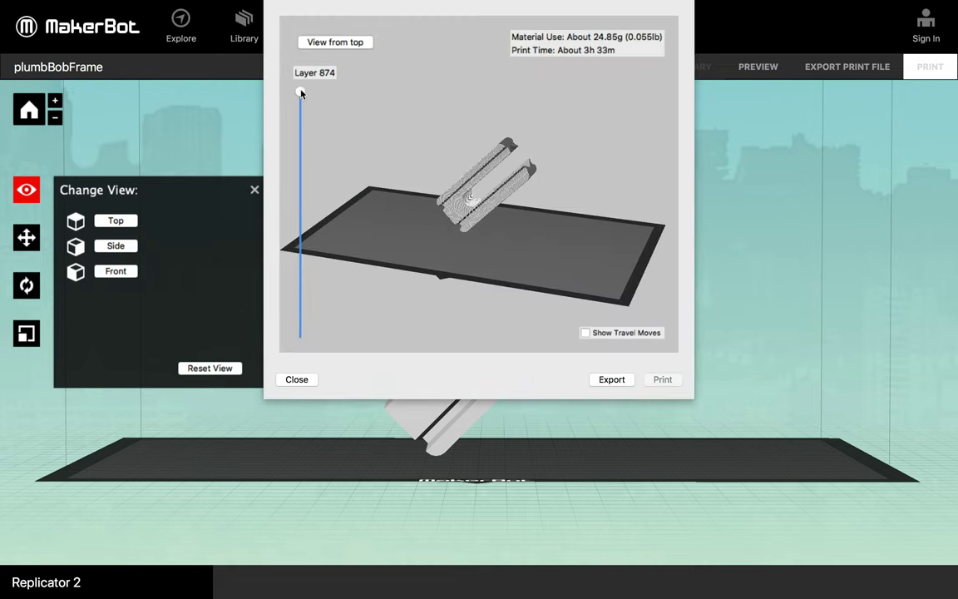
drag(300, 92, 300, 117)
scroll(559, 290, up, 10)
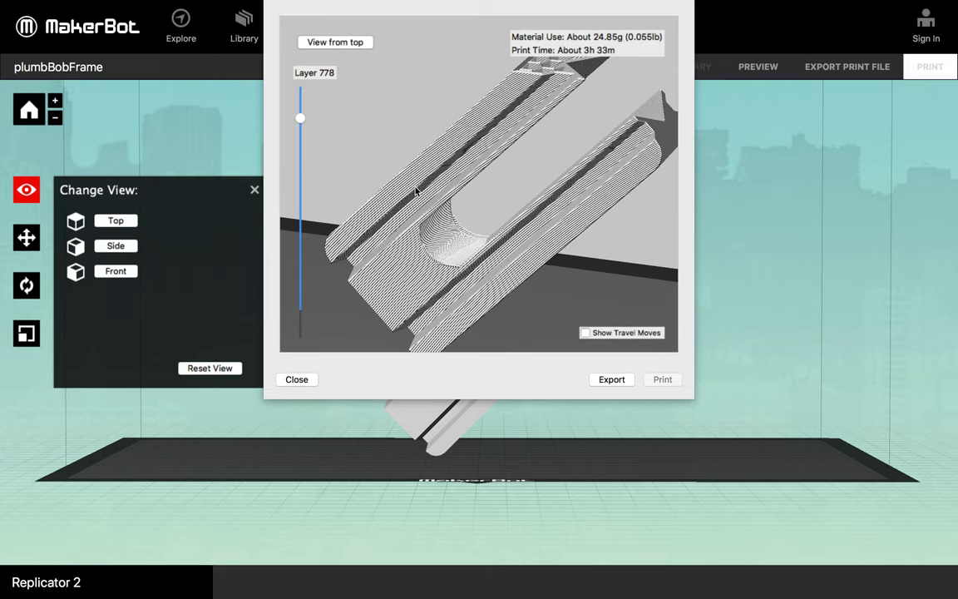
drag(299, 117, 294, 233)
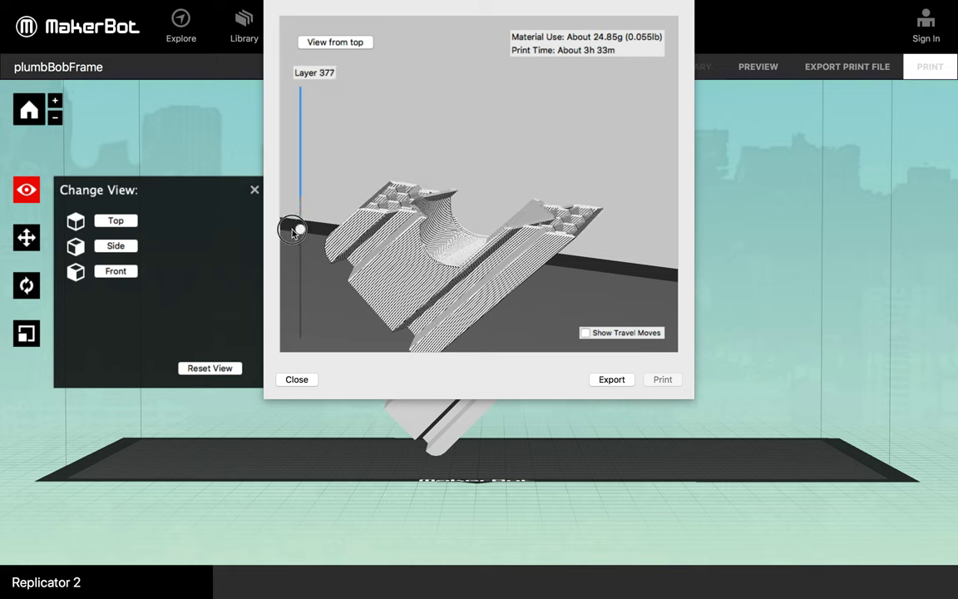
drag(293, 232, 310, 87)
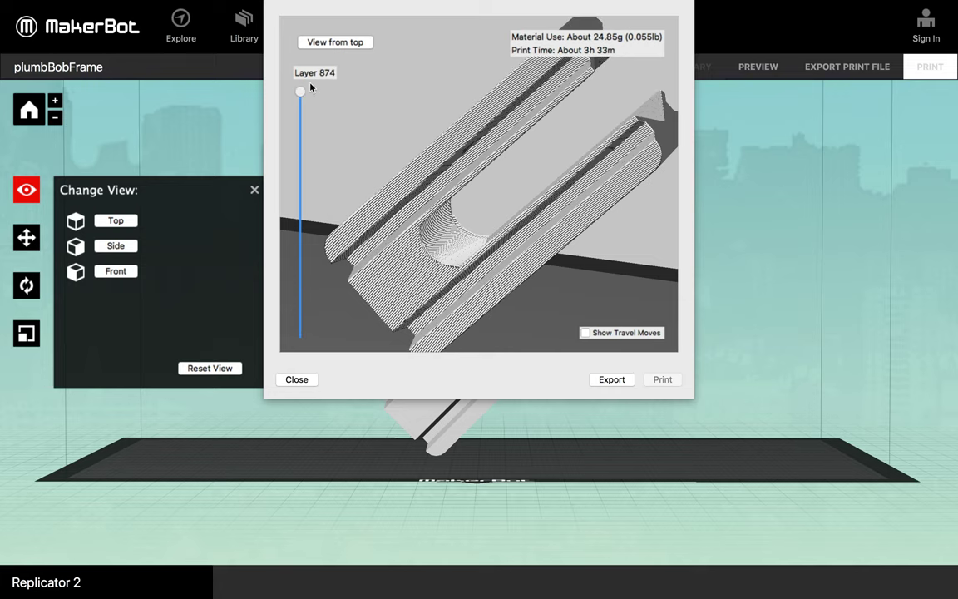
- Cancel the Export save dialog to return to the tilted frame on the plate
click(613, 379)
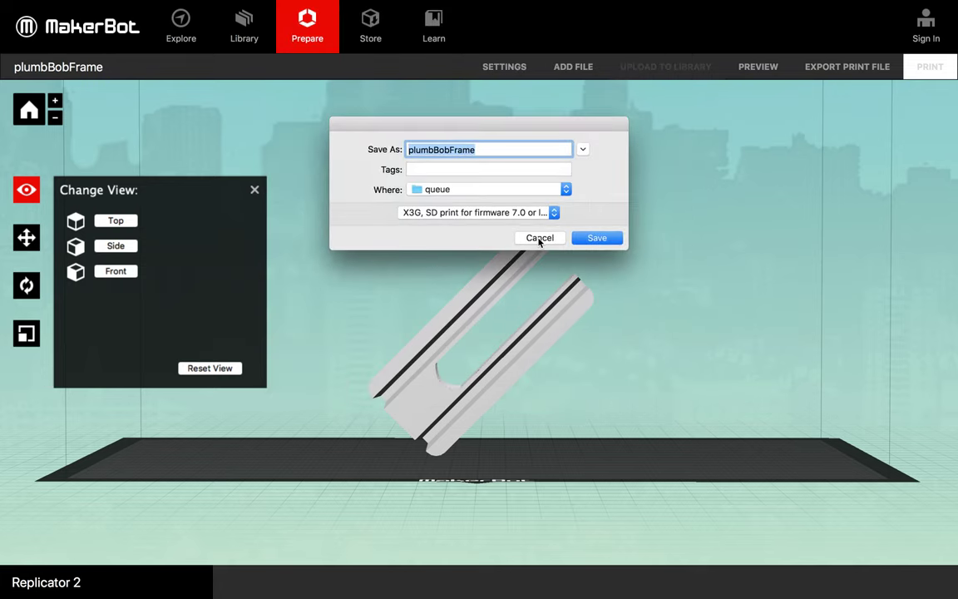
click(539, 237)
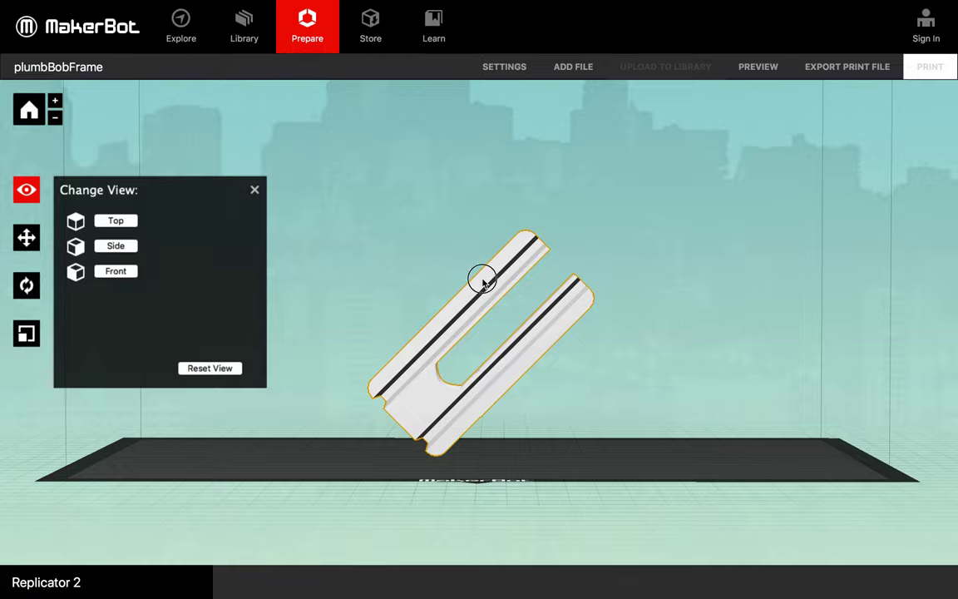